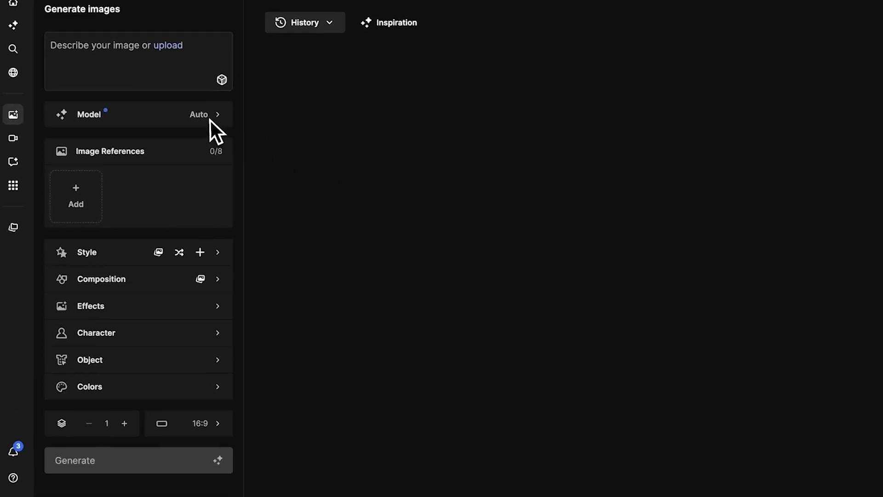
Step: Choose Seedream 4 as the image model and add the felt cat picture as an image reference
left_click(211, 121)
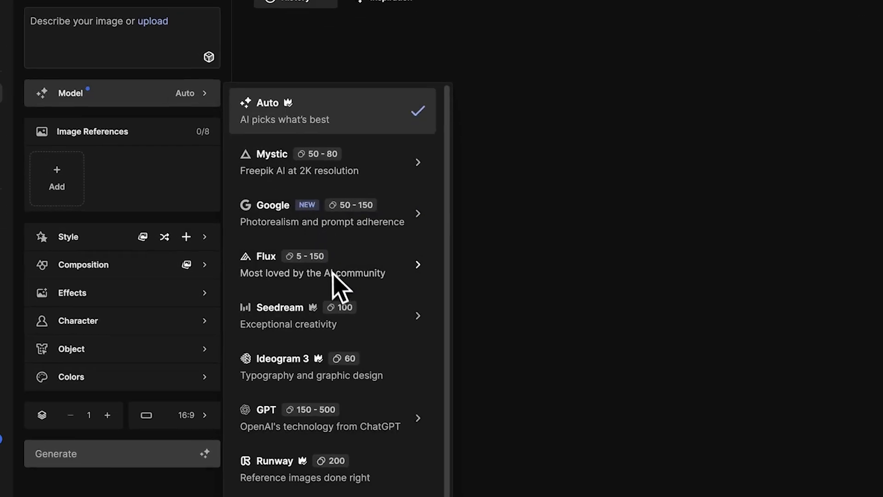
mouse_move(283, 245)
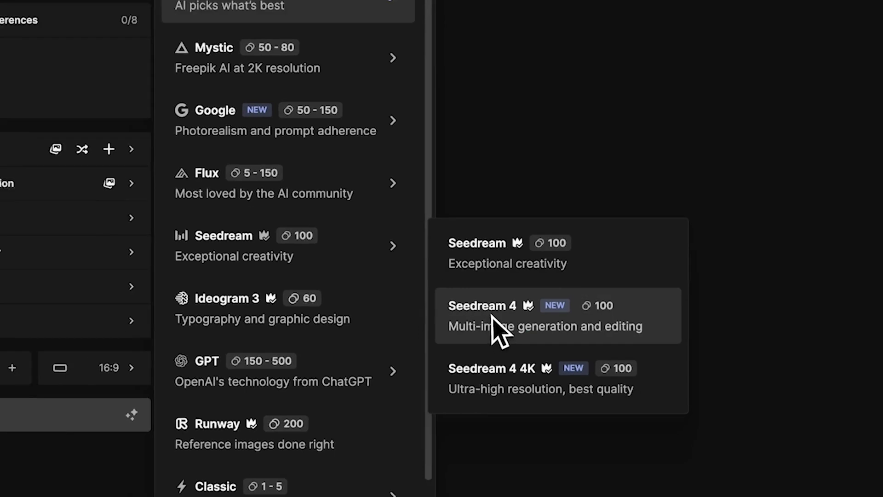
left_click(497, 314)
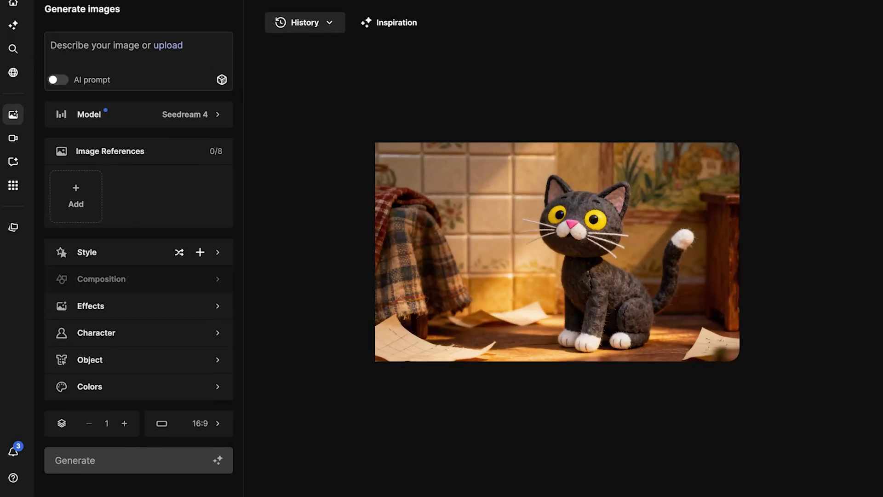
left_click_drag(557, 251, 144, 175)
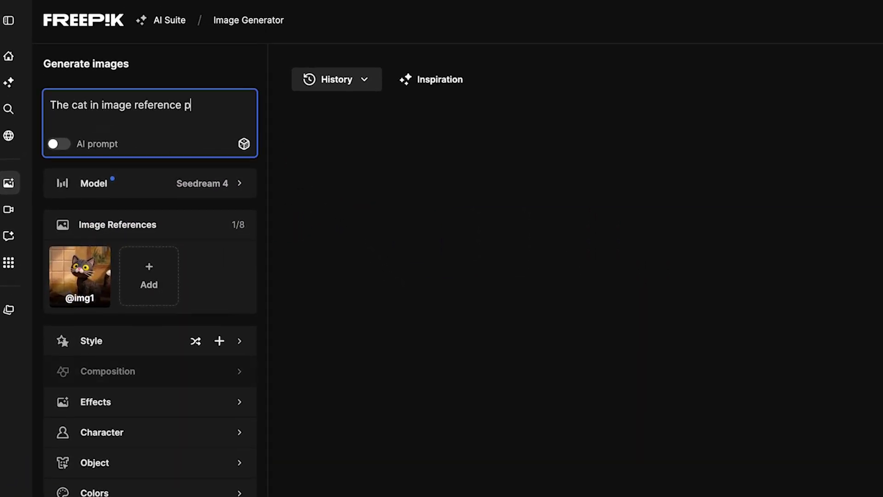
type("laying in a garden chasing a butterfly, colorful flowers,")
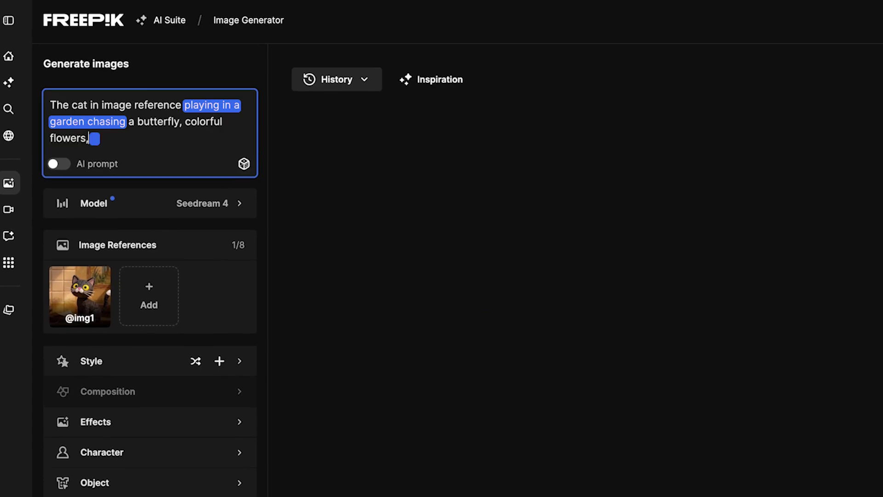
type(" atmosphere, hand crafted motio")
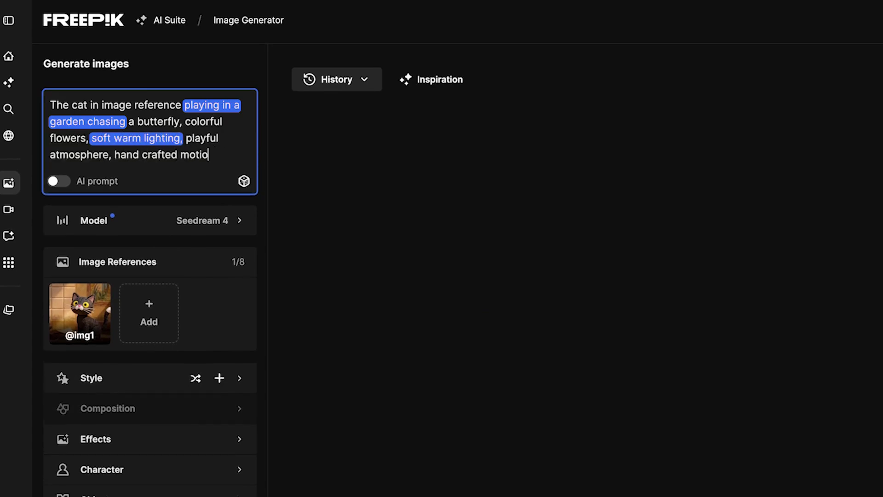
type("n style.")
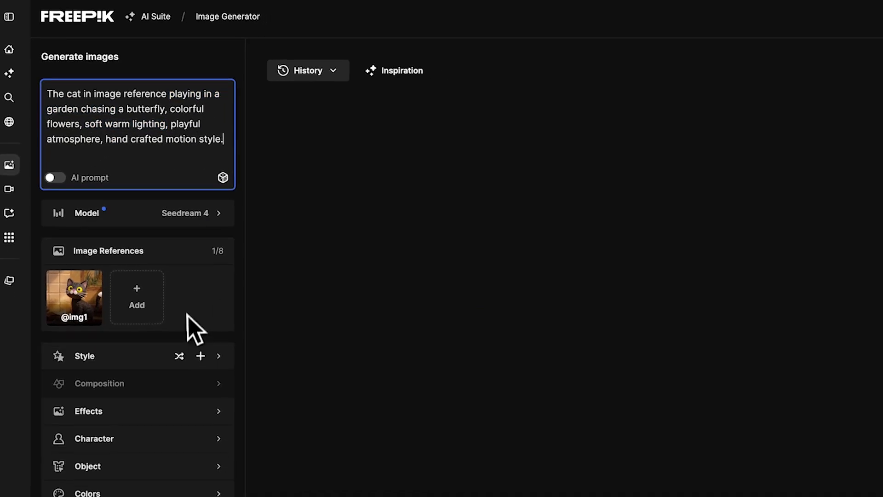
Step: Apply the craftmotion style and blueberry palette, then generate the garden cat image
left_click(141, 289)
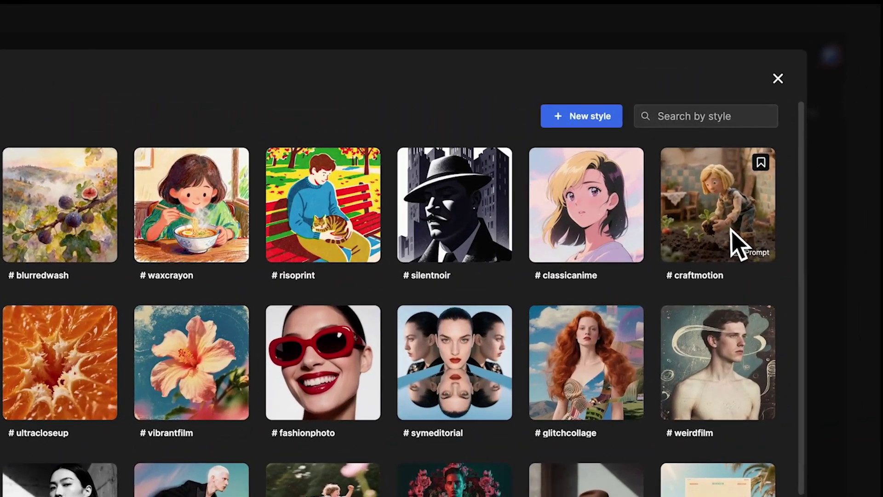
left_click(776, 140)
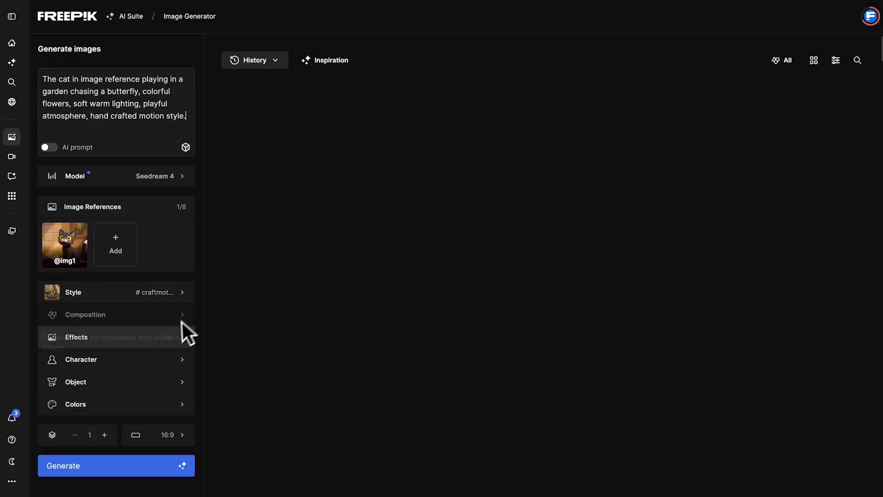
left_click(113, 401)
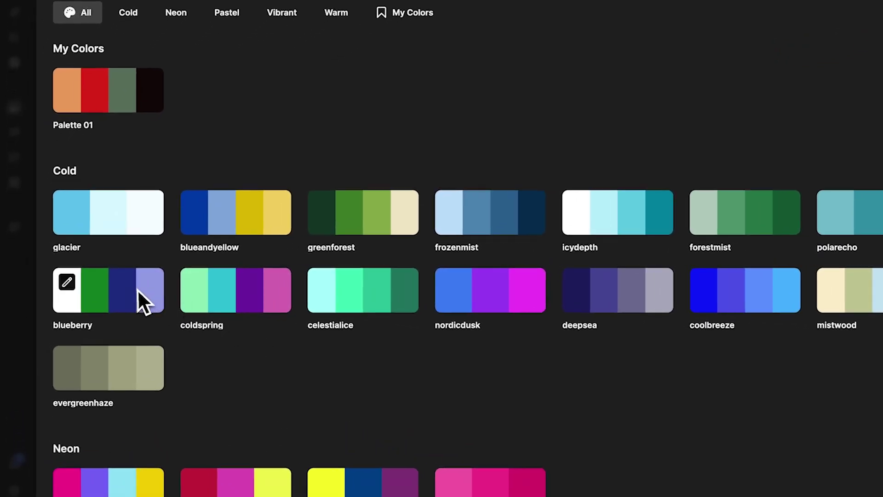
left_click(137, 289)
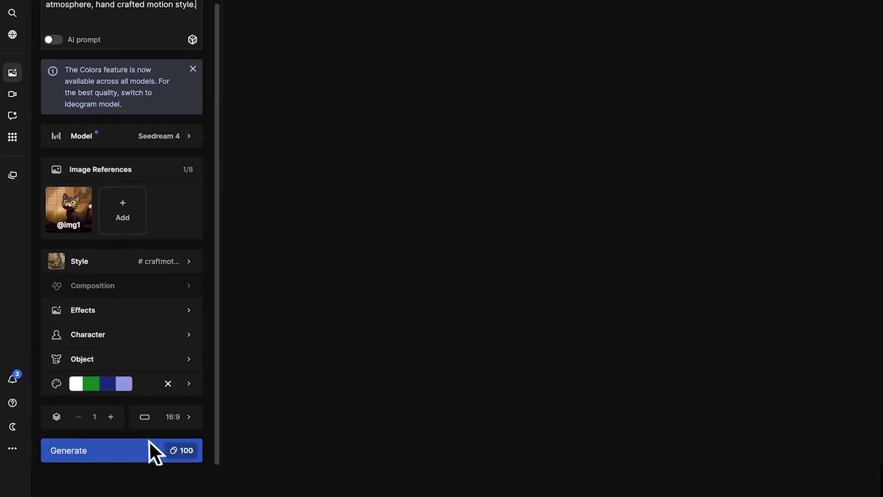
left_click(148, 445)
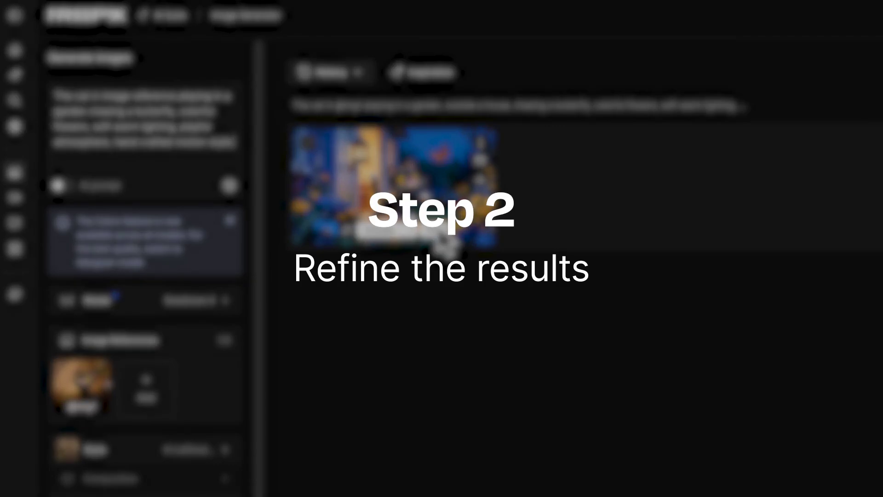
Step: Erase the hanging lantern with a size-57 brush, save that version, and upscale it
left_click(442, 235)
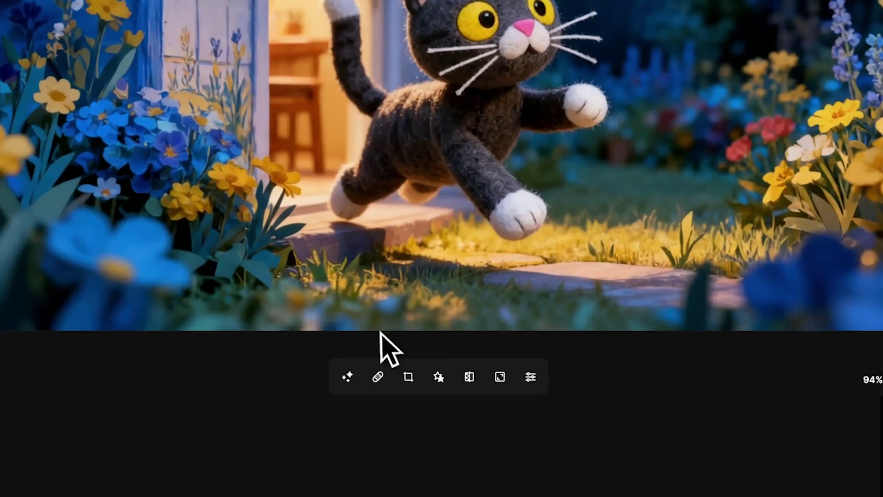
left_click(395, 483)
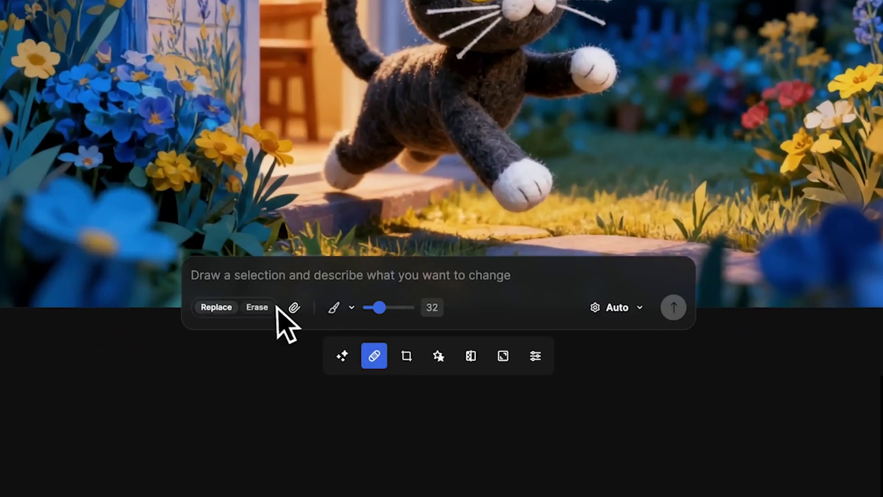
left_click_drag(346, 307, 362, 307)
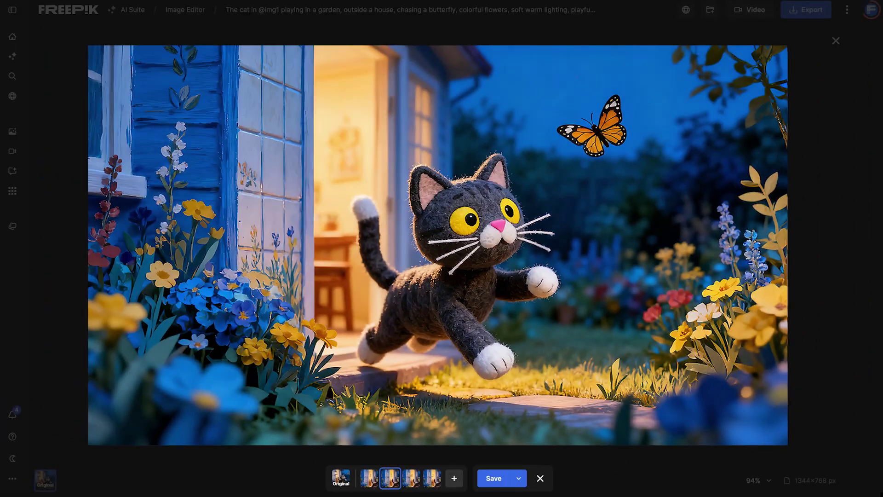
left_click(493, 477)
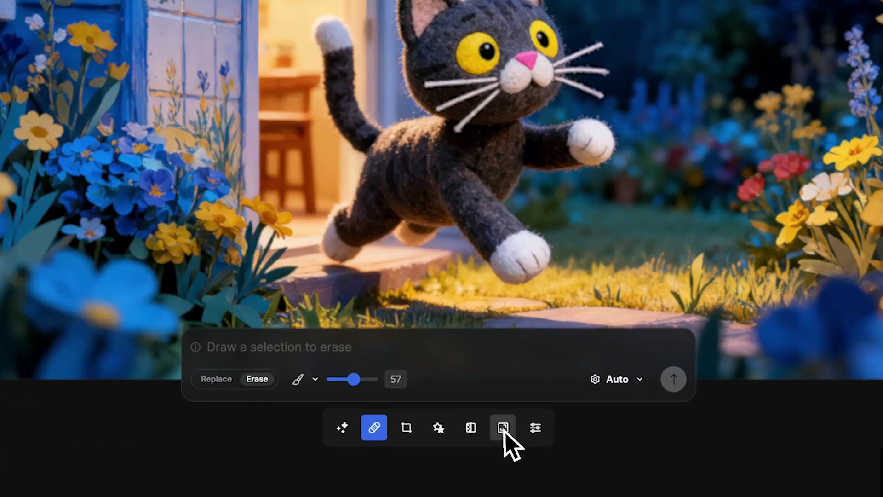
left_click(503, 427)
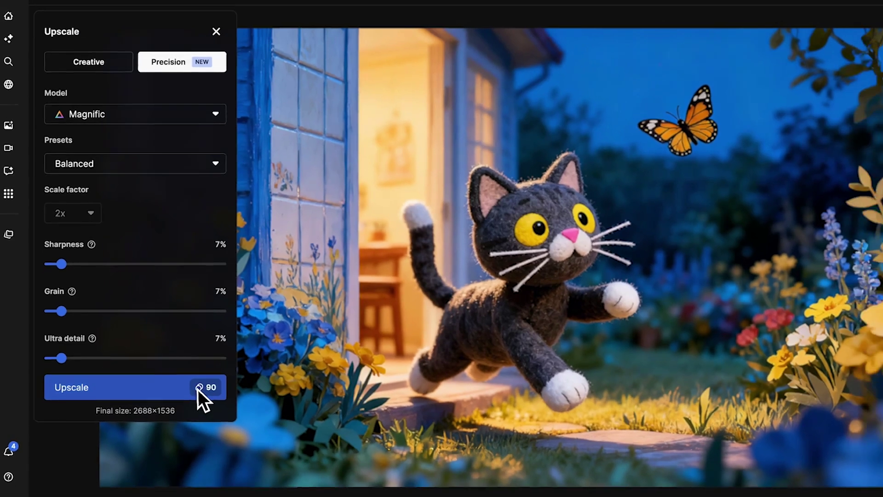
left_click(202, 395)
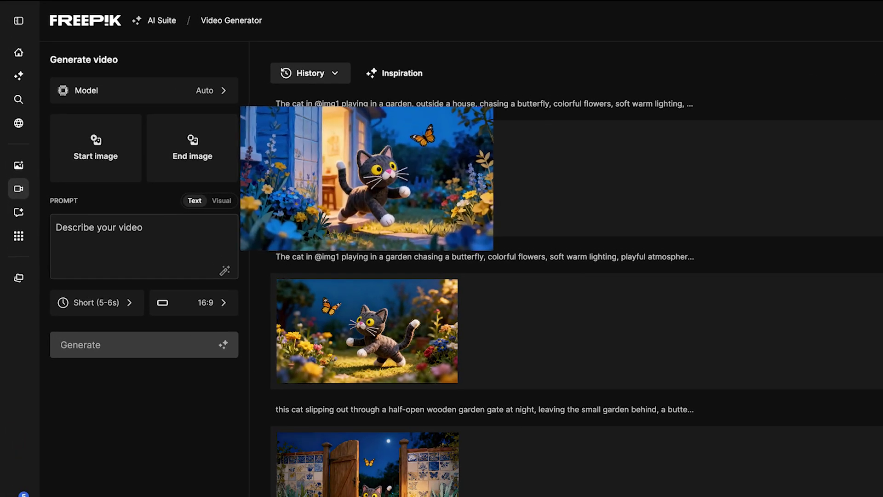
Step: Use the edited garden cat as start frame with Kling 2.5, and switch the prompt to Visual
left_click_drag(364, 173, 96, 146)
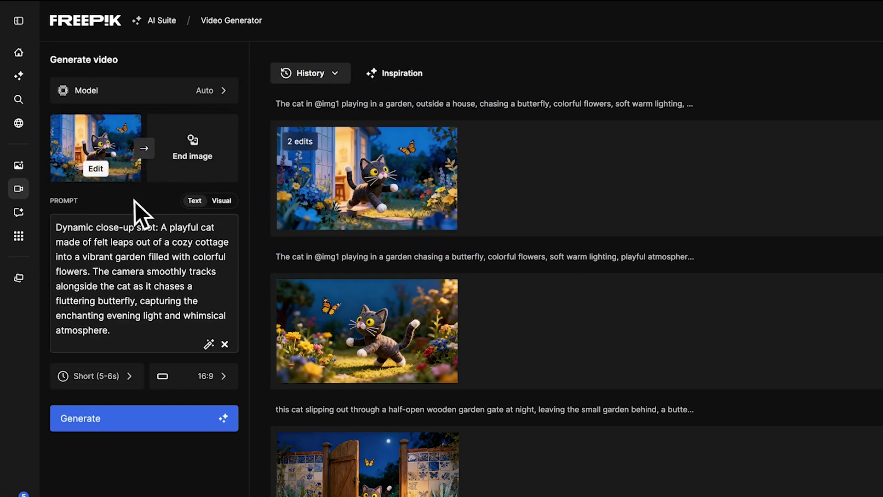
left_click(207, 90)
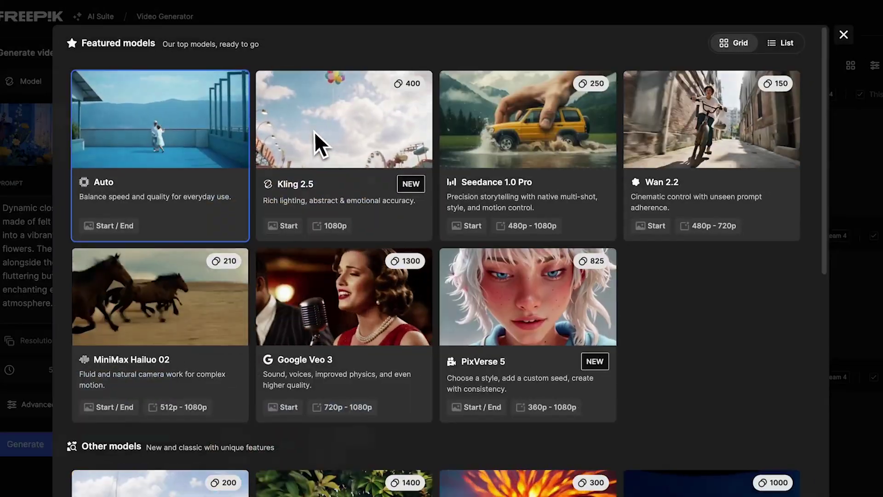
left_click(314, 131)
left_click(163, 180)
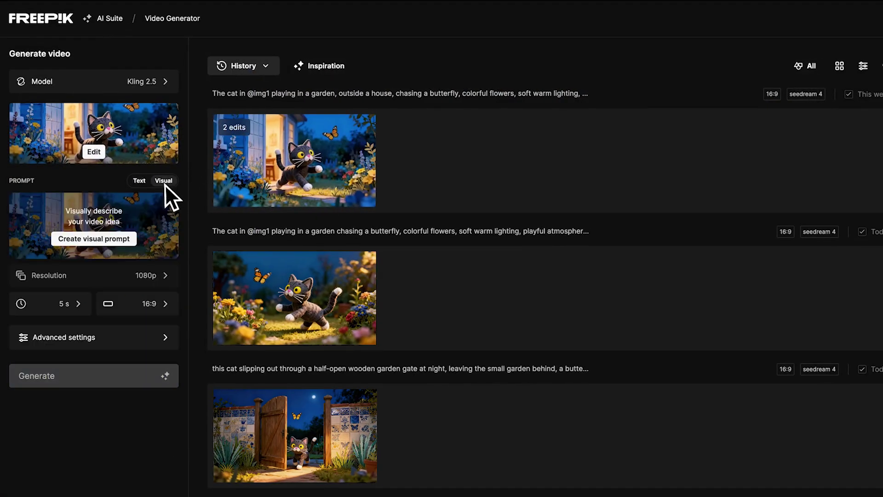
Step: Pin a note on the cat's head about chasing the butterfly
left_click(115, 239)
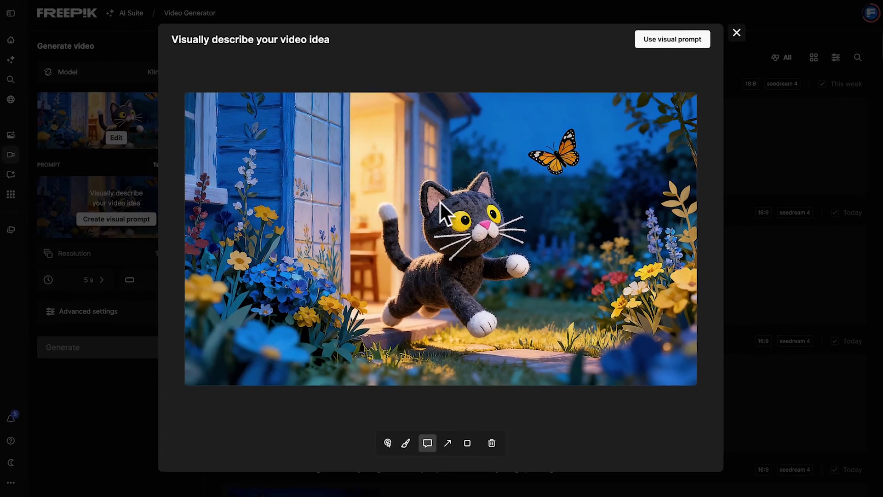
left_click(470, 201)
type("The cat playfully ch")
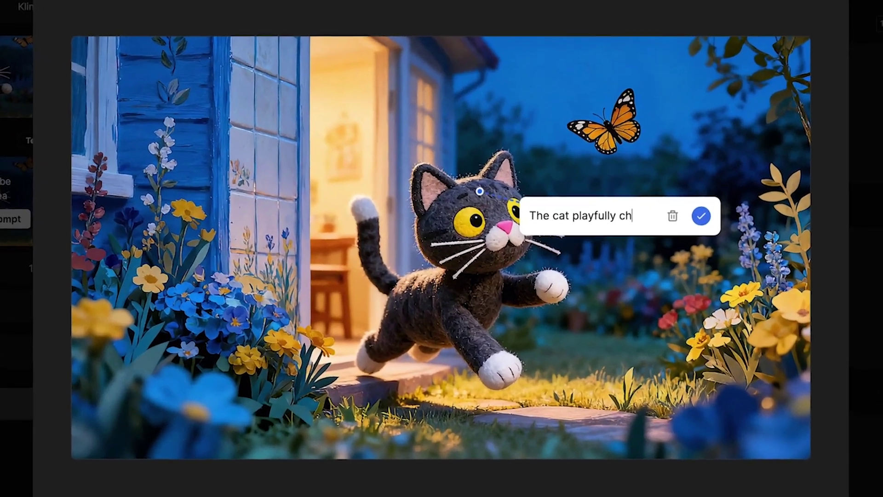
type("ases the butterfly.")
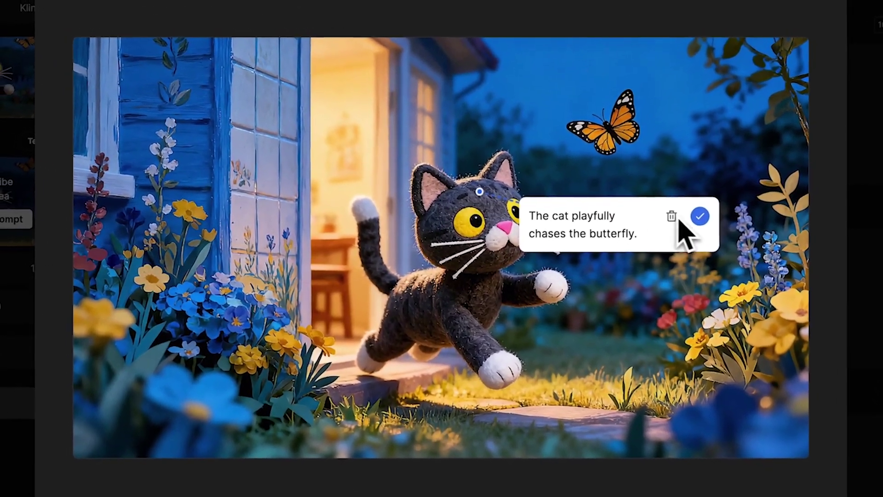
left_click(699, 216)
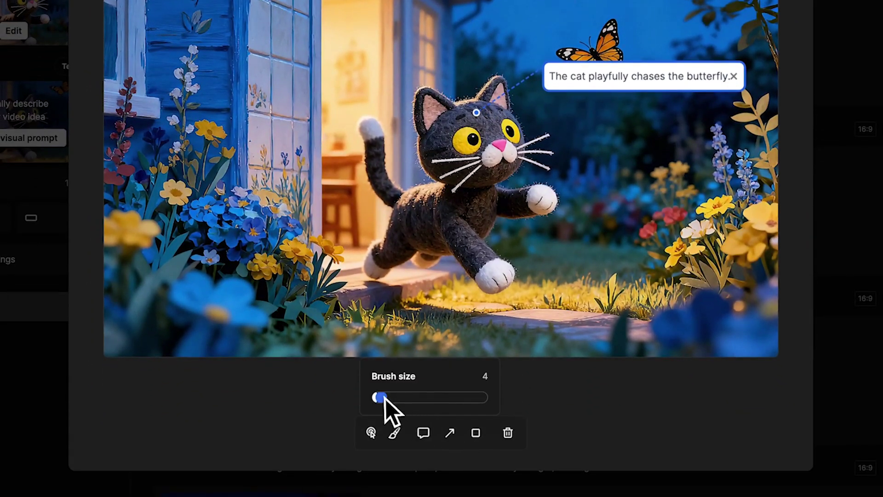
Step: Draw a thick arrow showing the running direction and apply the annotated image as visual prompt
left_click_drag(379, 397, 388, 397)
left_click_drag(407, 299, 470, 308)
left_click_drag(647, 316, 655, 317)
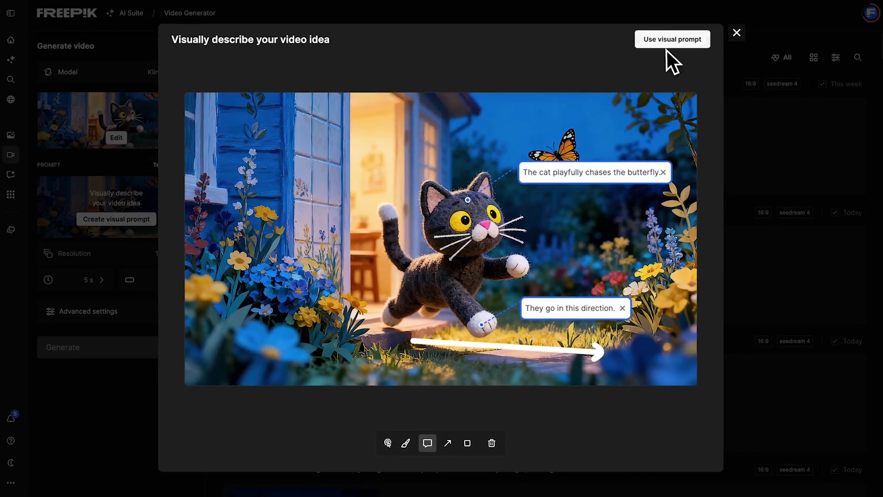
left_click(667, 50)
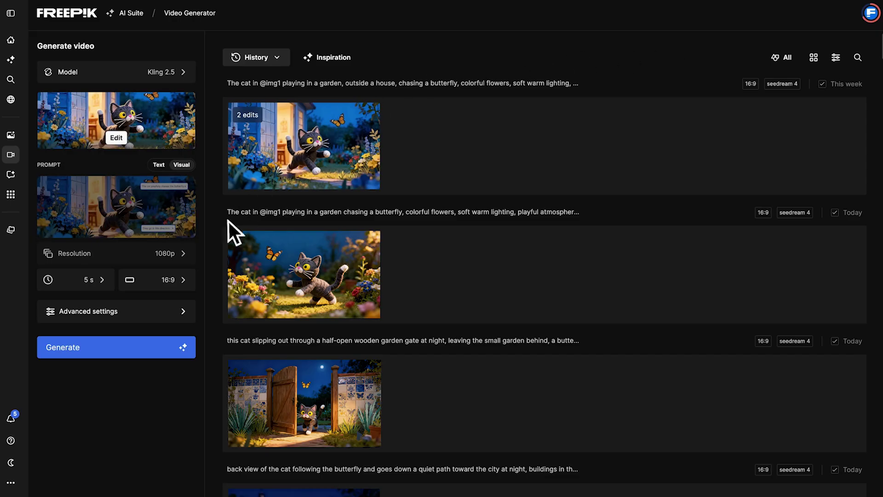
Step: Generate the Kling 2.5 video of the cat from the visual prompt
left_click(159, 353)
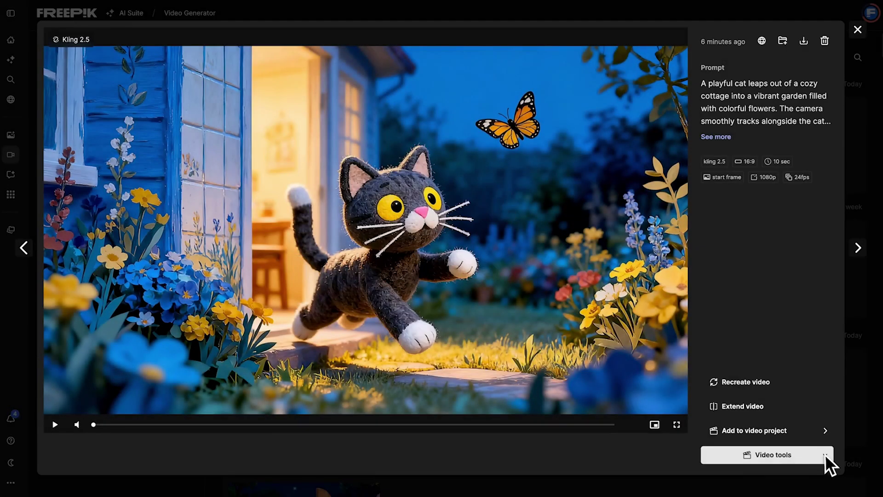
Step: Apply breeze, cricket and paw-tap sound effects to the clip and send it to a video project
left_click(824, 454)
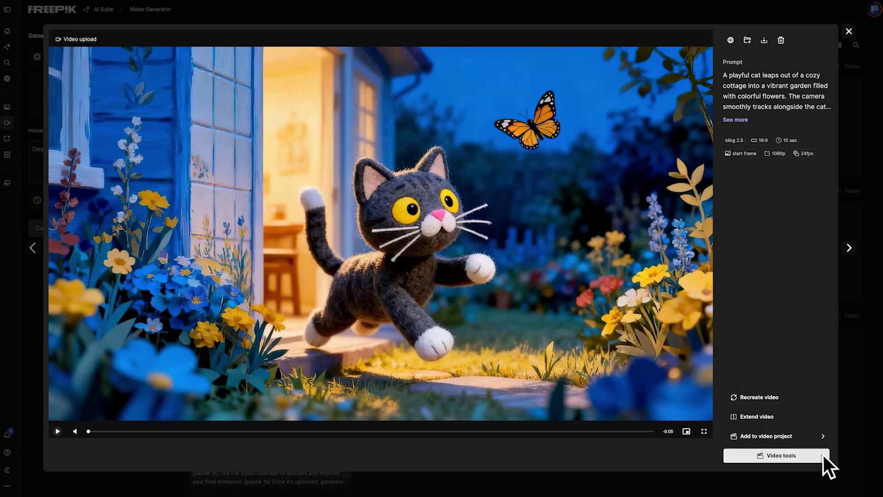
left_click(823, 454)
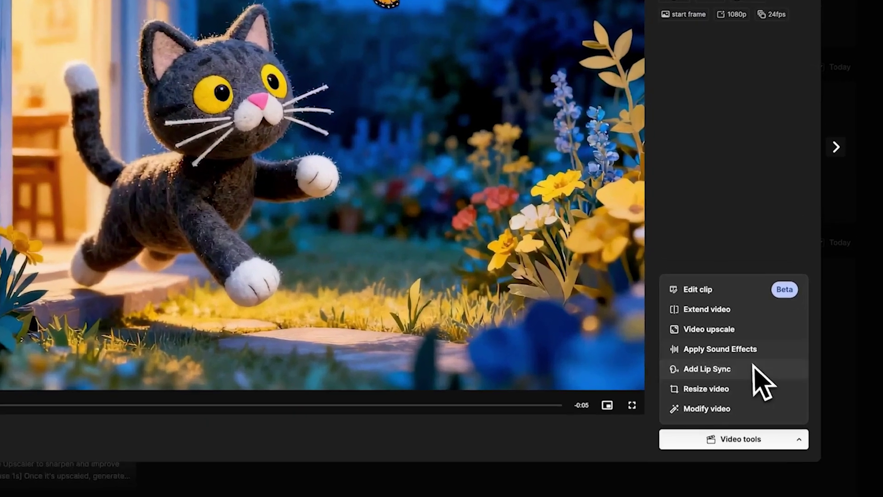
left_click(711, 340)
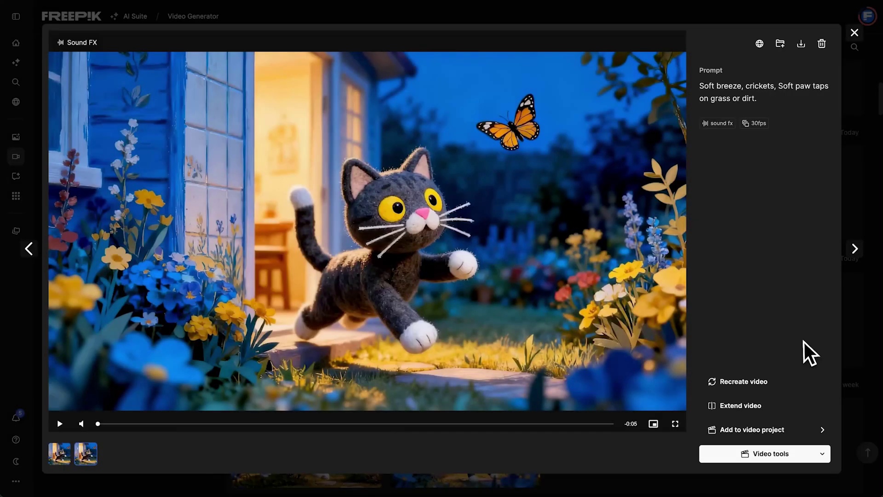
left_click(814, 431)
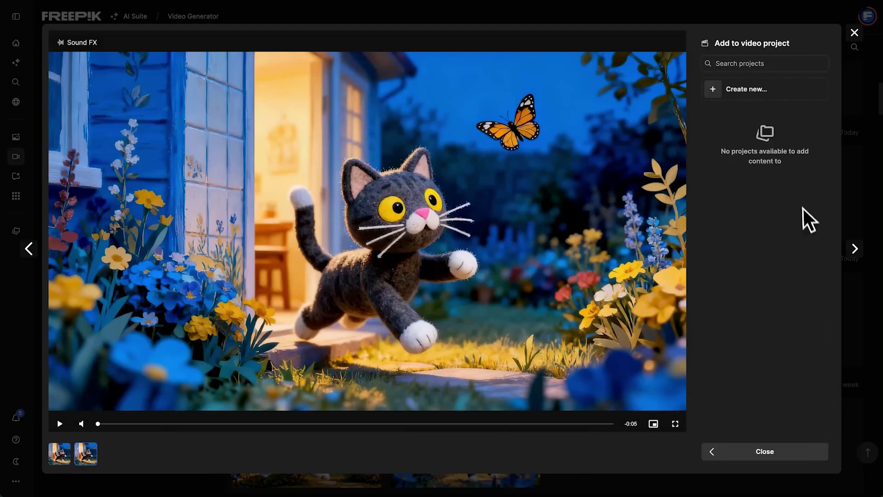
Step: Create a new project and append six more cat scene clips to the timeline
left_click(715, 93)
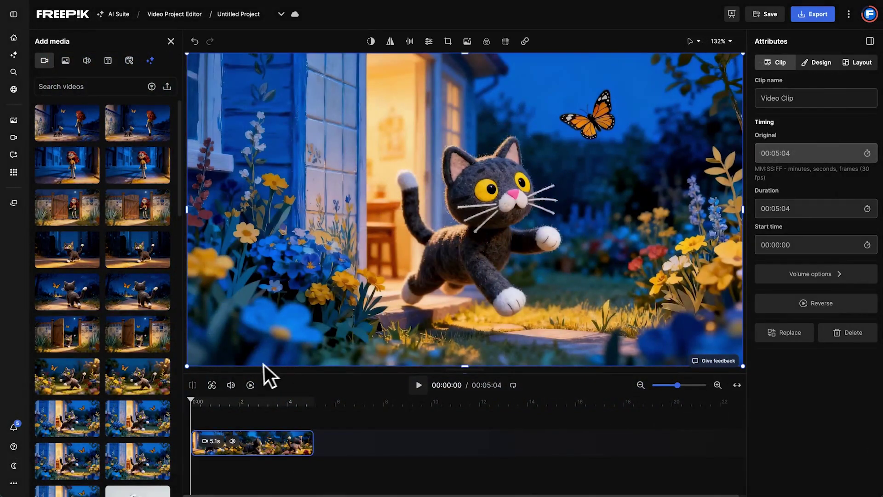
left_click(90, 385)
left_click(94, 342)
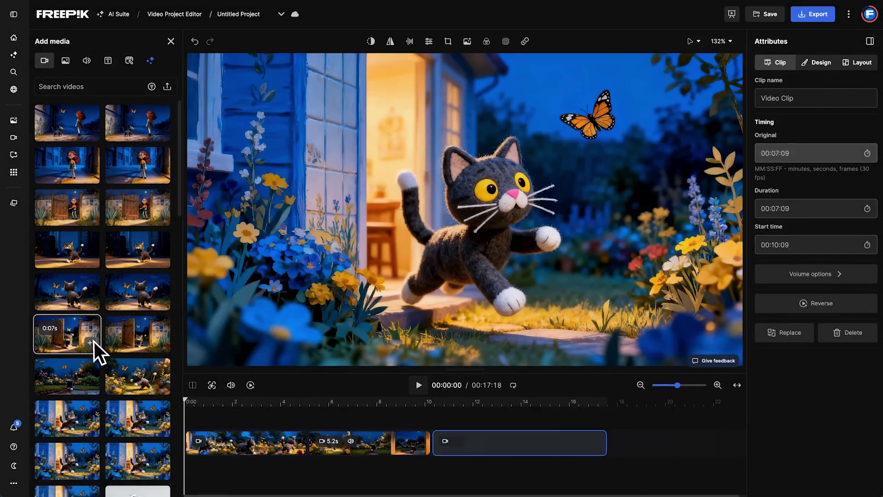
left_click(94, 283)
left_click(90, 207)
left_click(92, 166)
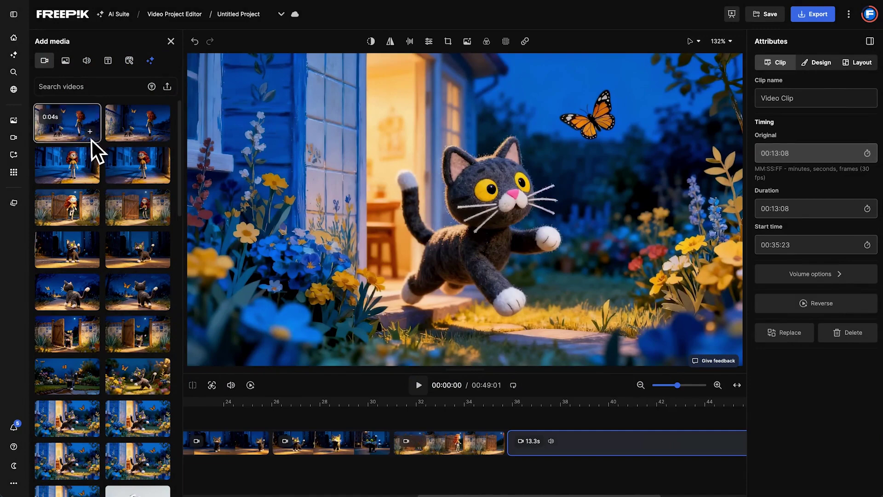
left_click(92, 135)
Step: Add the Off Beat - Dominion music track to the timeline
left_click(88, 64)
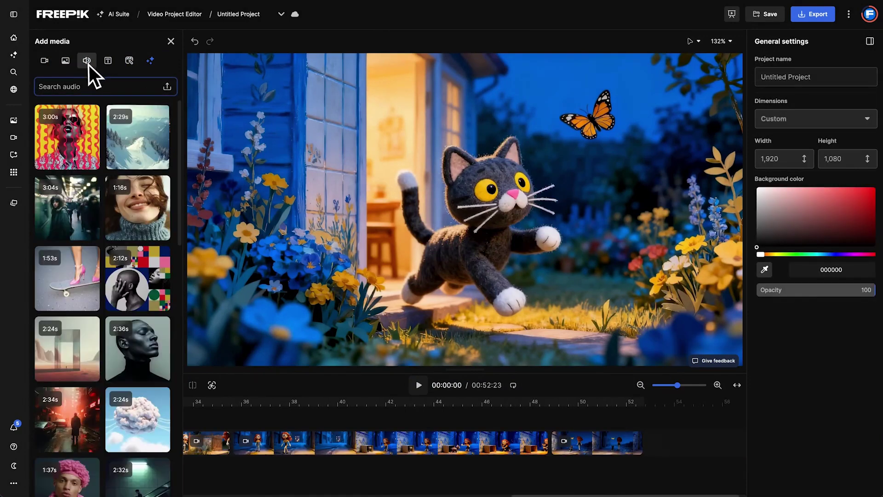
left_click(67, 276)
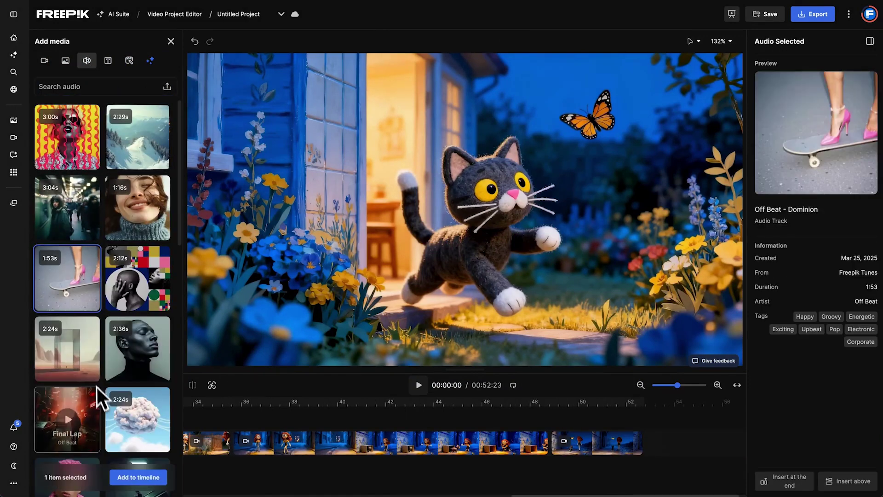
left_click(138, 476)
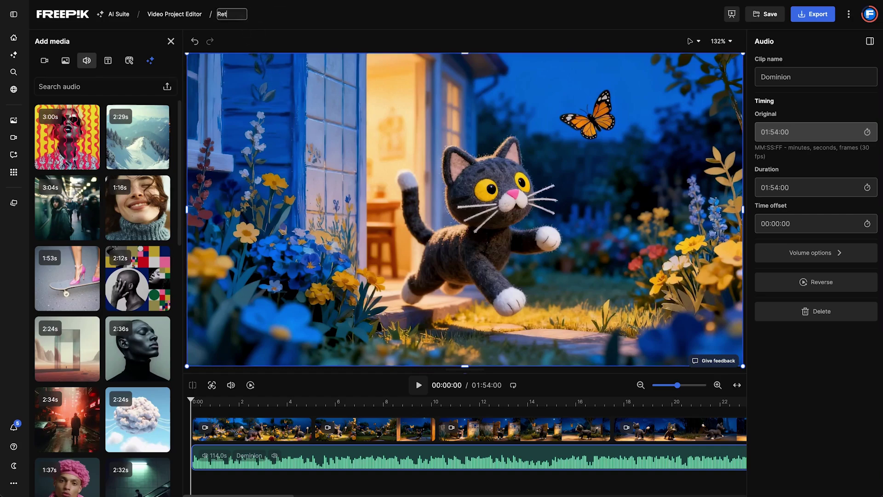